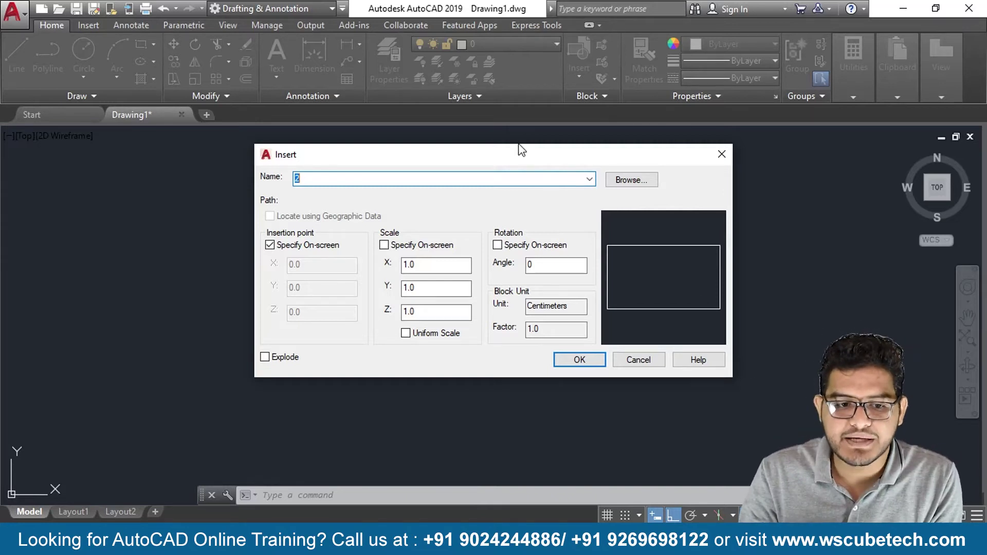
Choose the block named "auto" as the block to insert
click(590, 180)
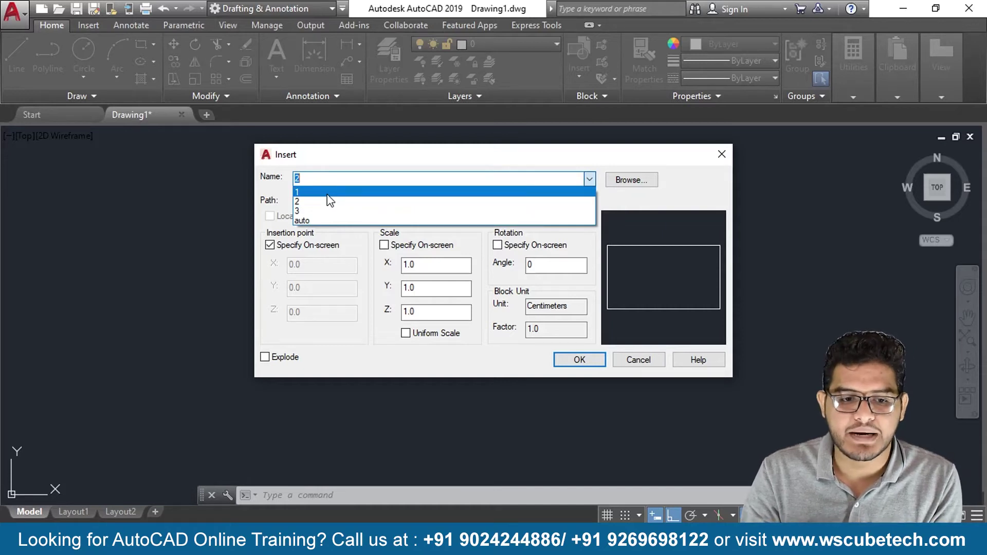
click(326, 202)
click(334, 179)
click(589, 178)
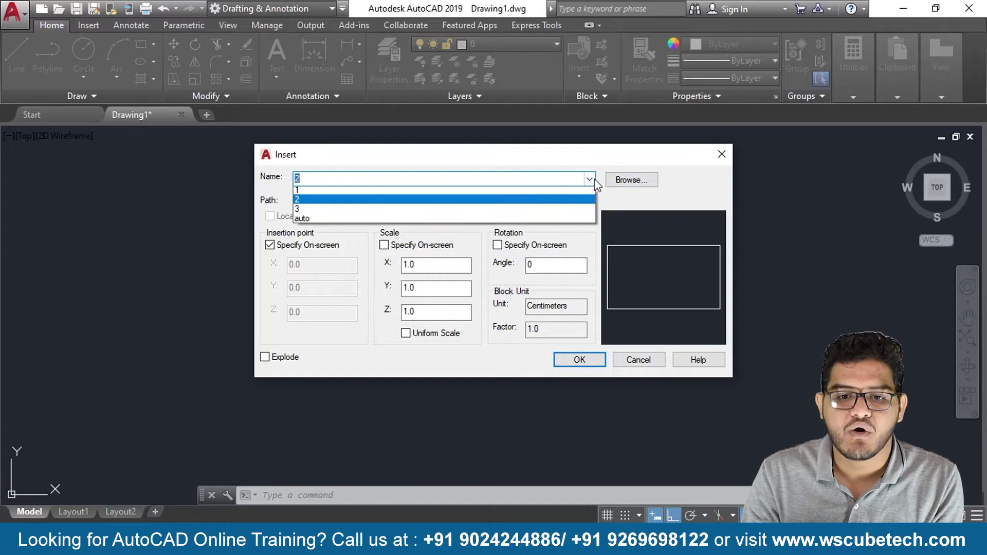
click(321, 216)
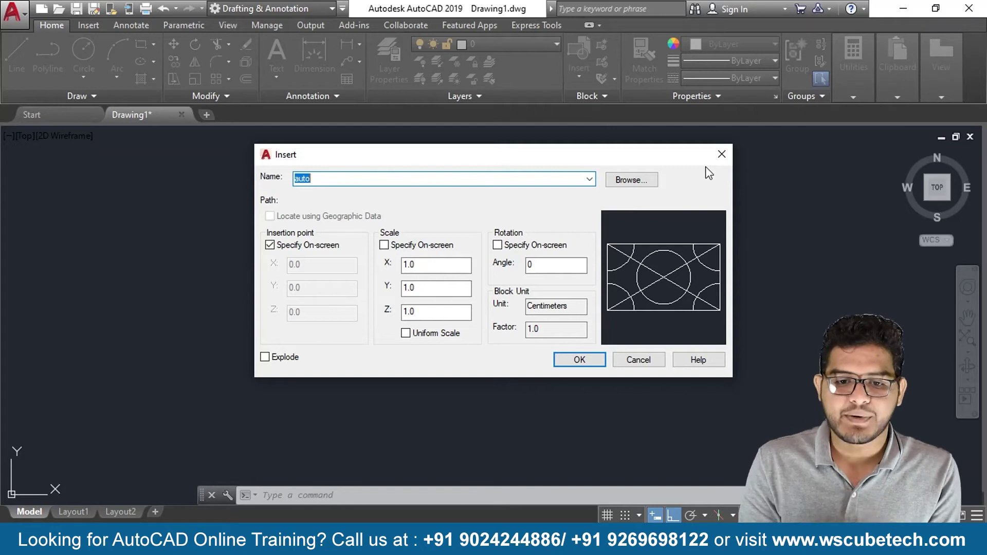
click(588, 179)
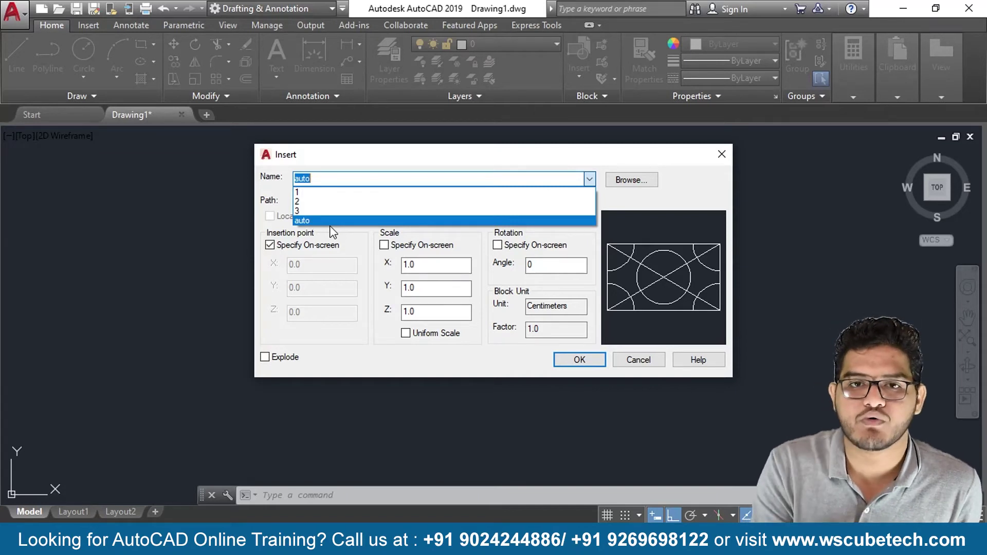
click(640, 197)
click(631, 180)
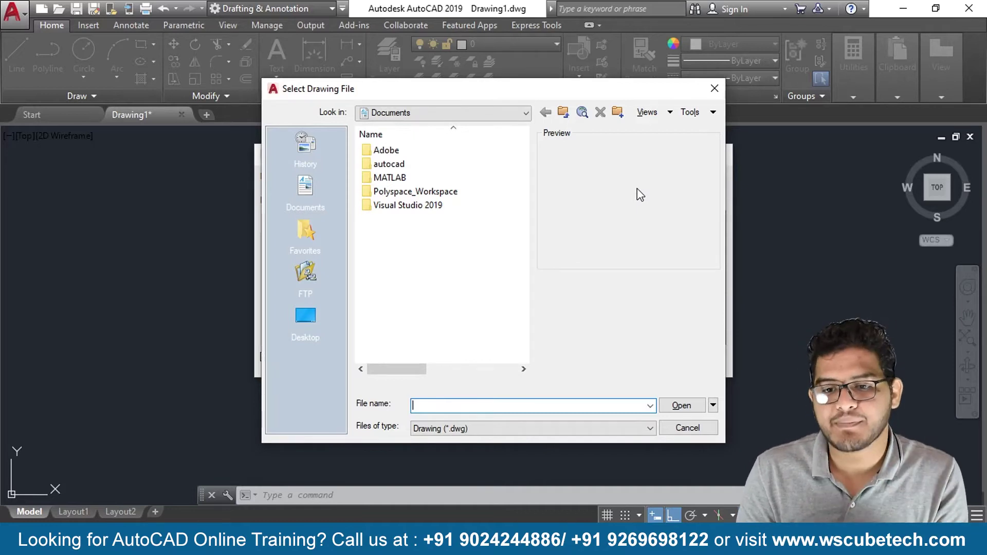
click(714, 89)
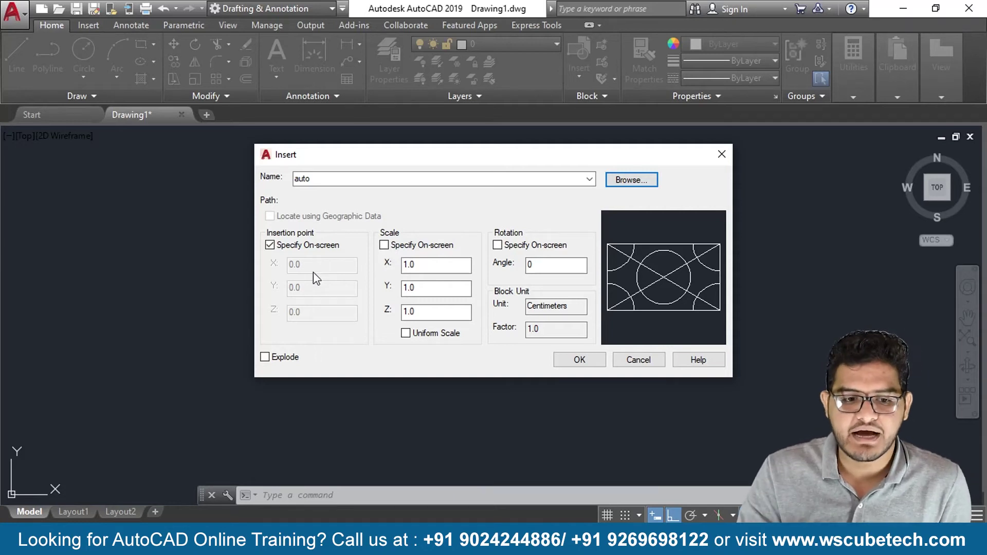
click(270, 245)
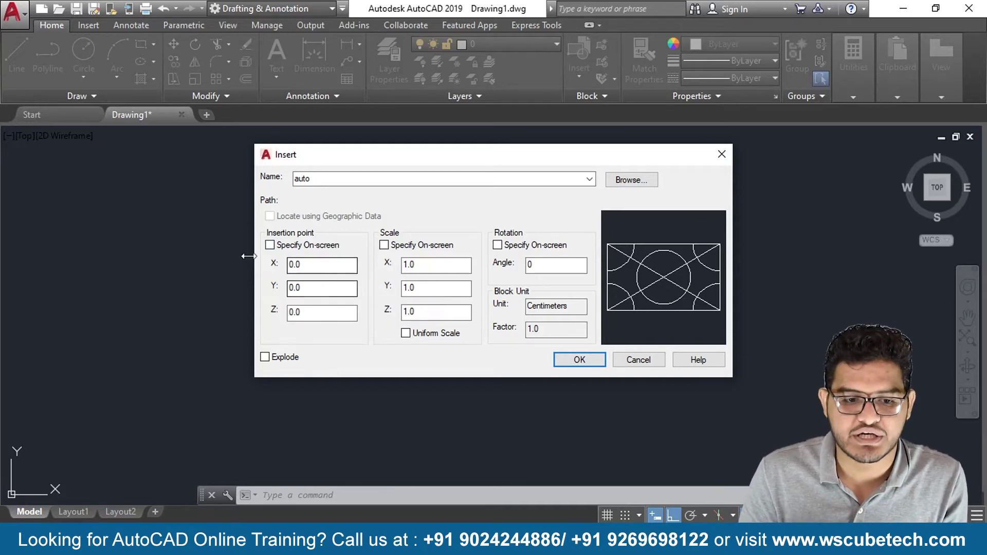
click(269, 245)
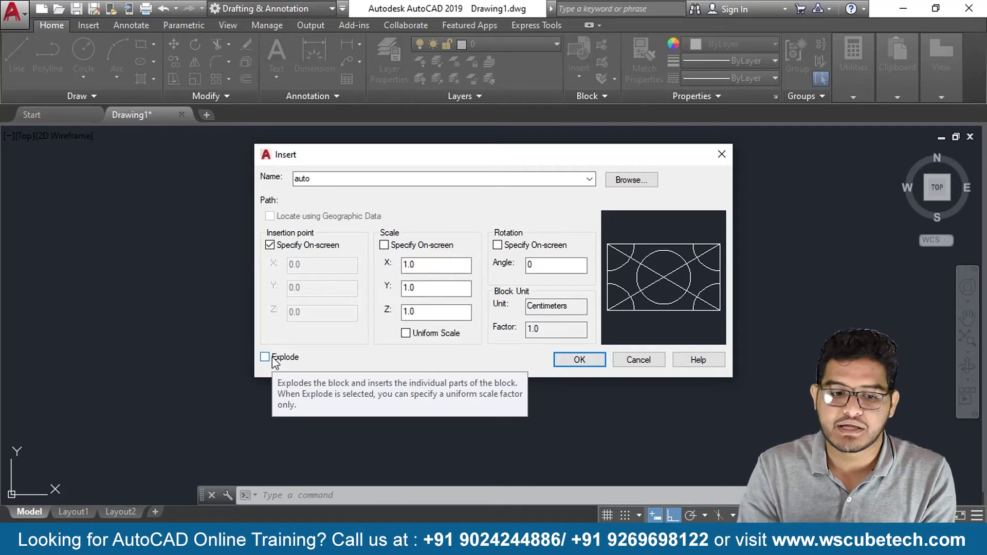
Insert the auto block at scale 1 and rotation 0, specifying its insertion point in the empty drawing area
click(589, 361)
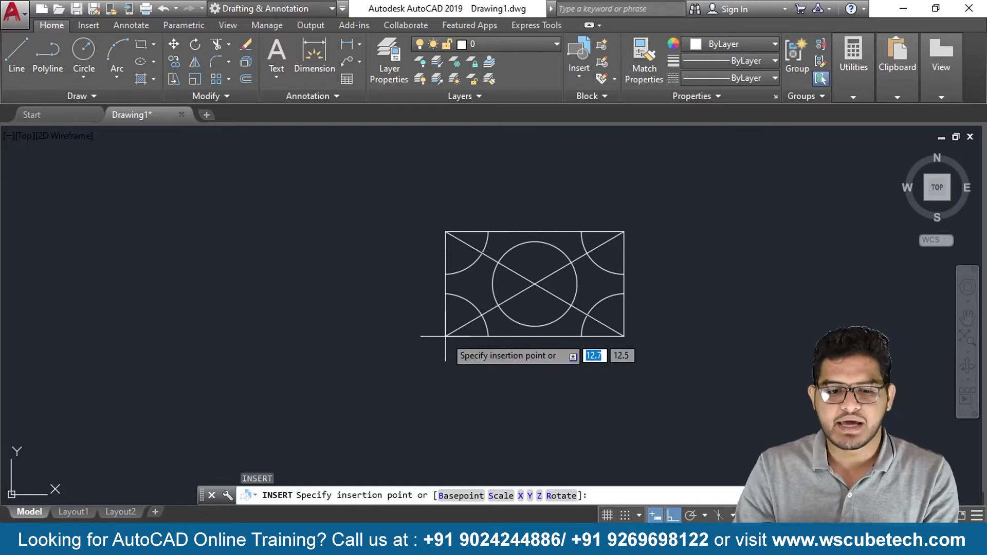
click(190, 311)
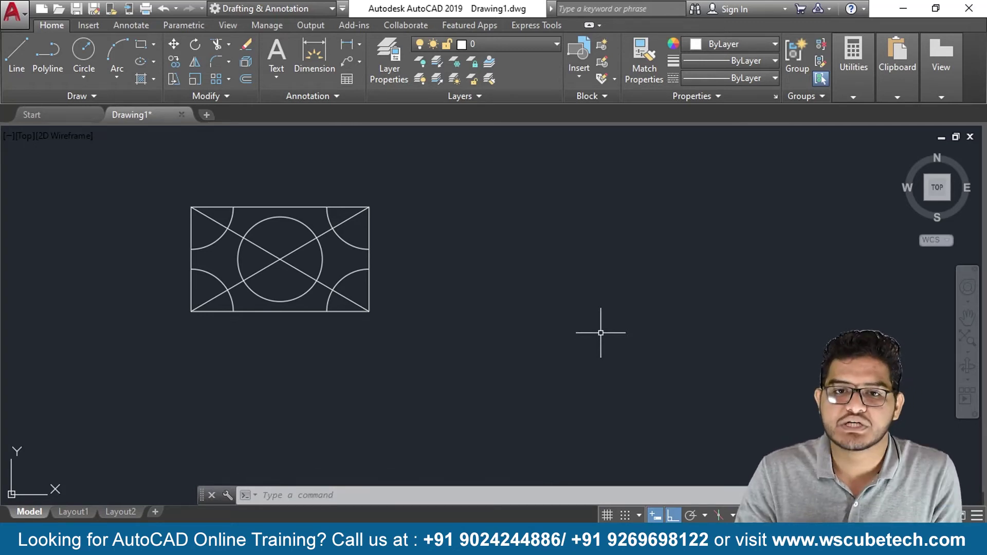
Start inserting a second auto block and set its base point to the centre of the circle
click(576, 79)
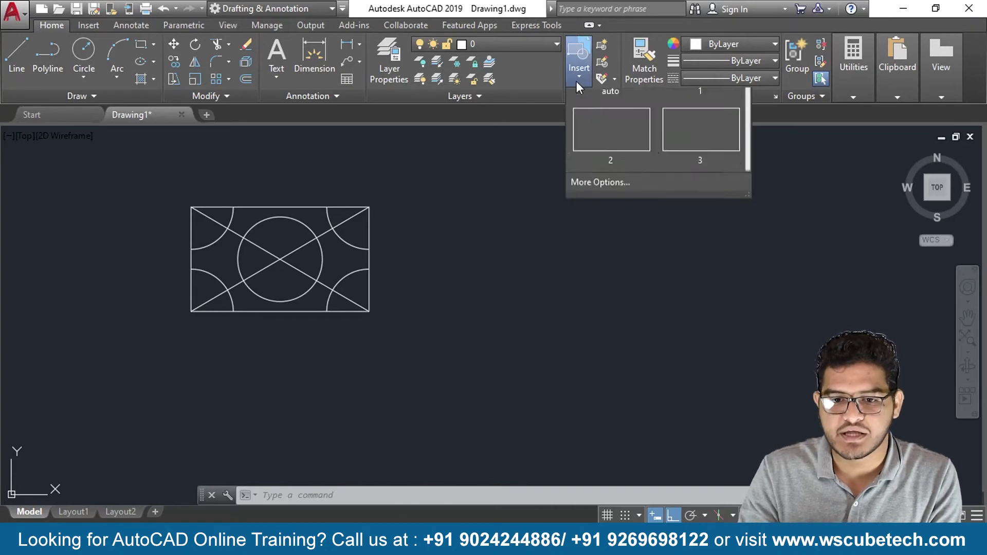
click(595, 120)
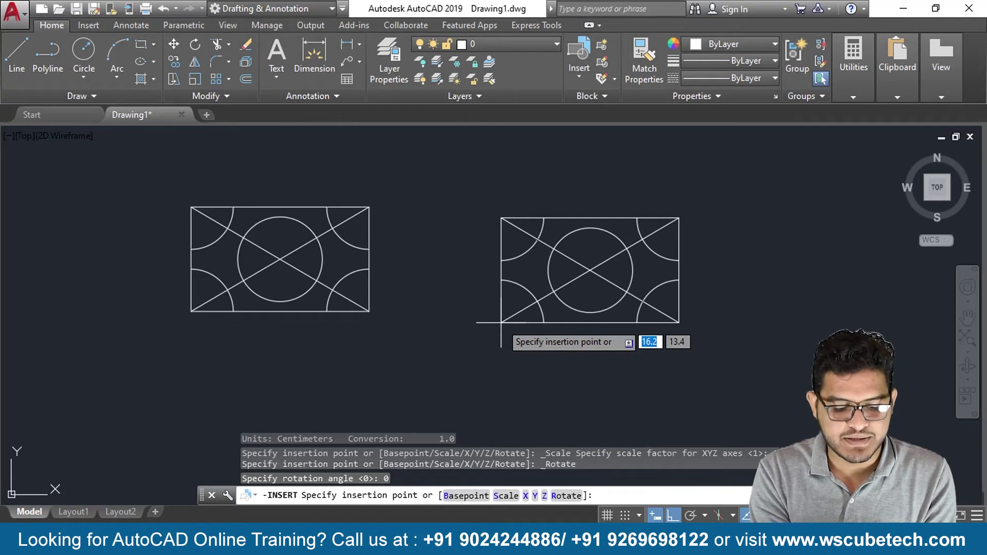
text(b)
key(Return)
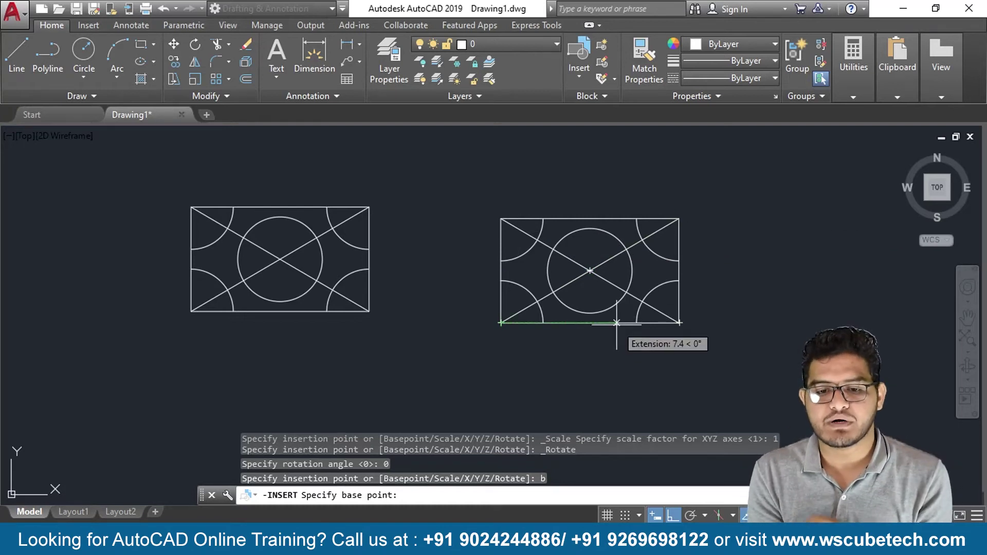
click(589, 271)
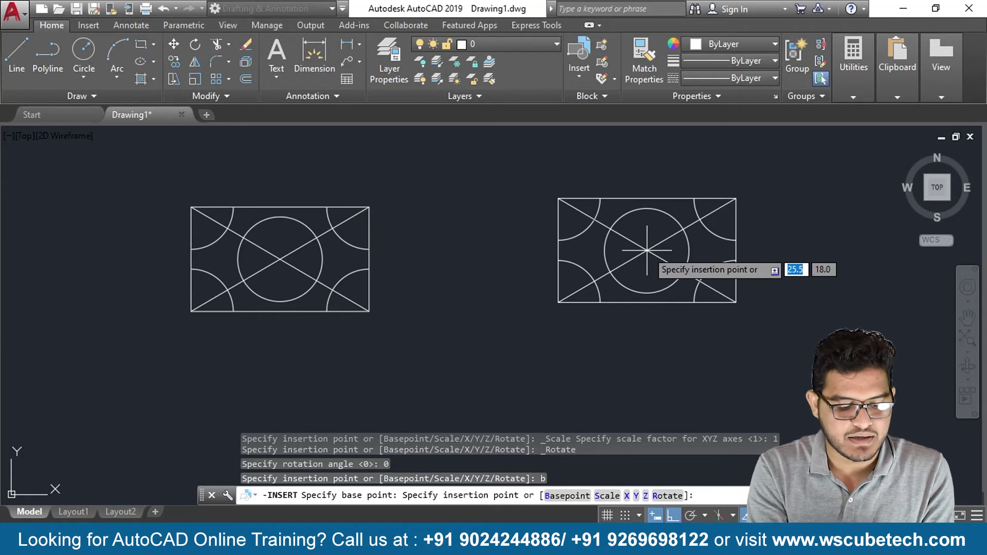
Set the uniform XYZ scale factor of the block being inserted to 2
text(s)
key(Return)
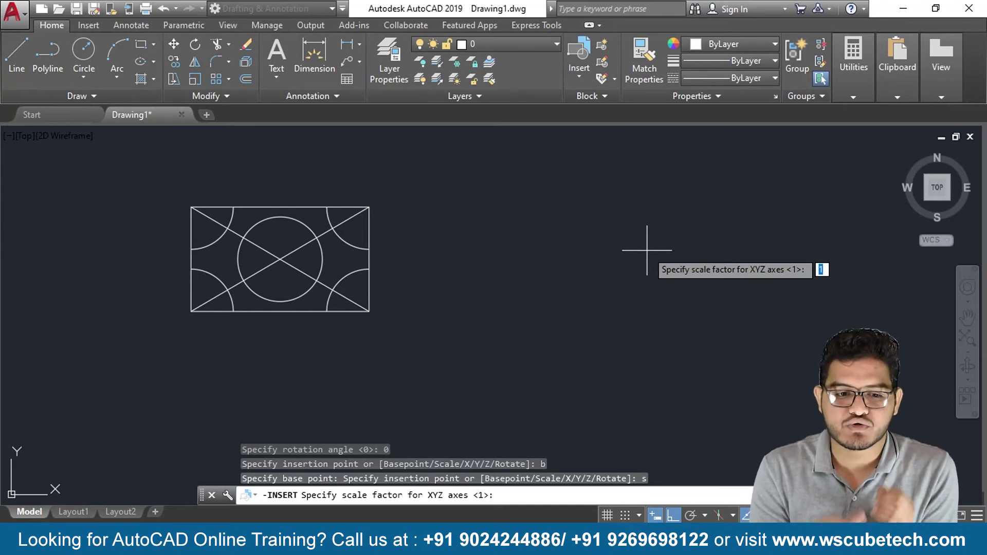
text(2)
key(Return)
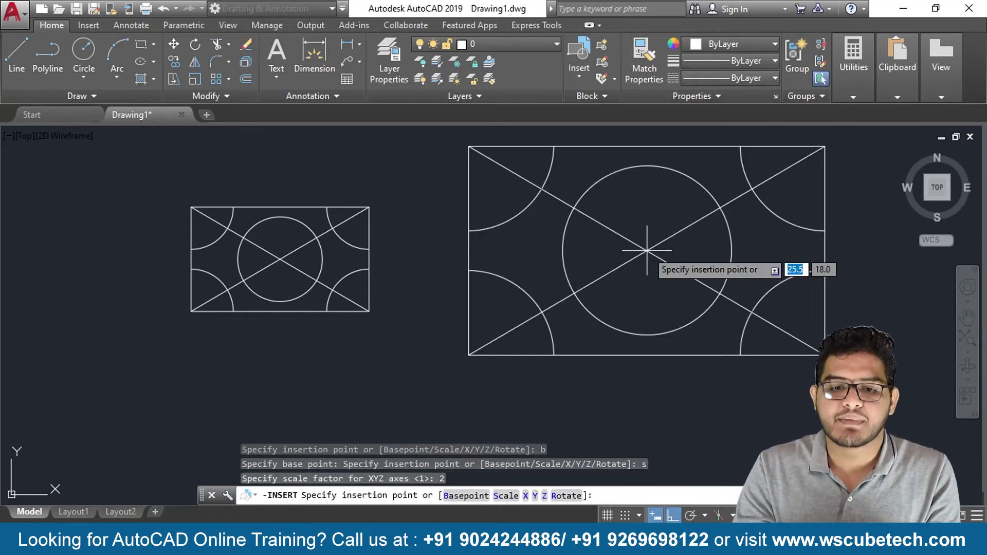
Set both the X and Y scale factors of the block being inserted to 0.5
middle_drag(634, 280, 542, 279)
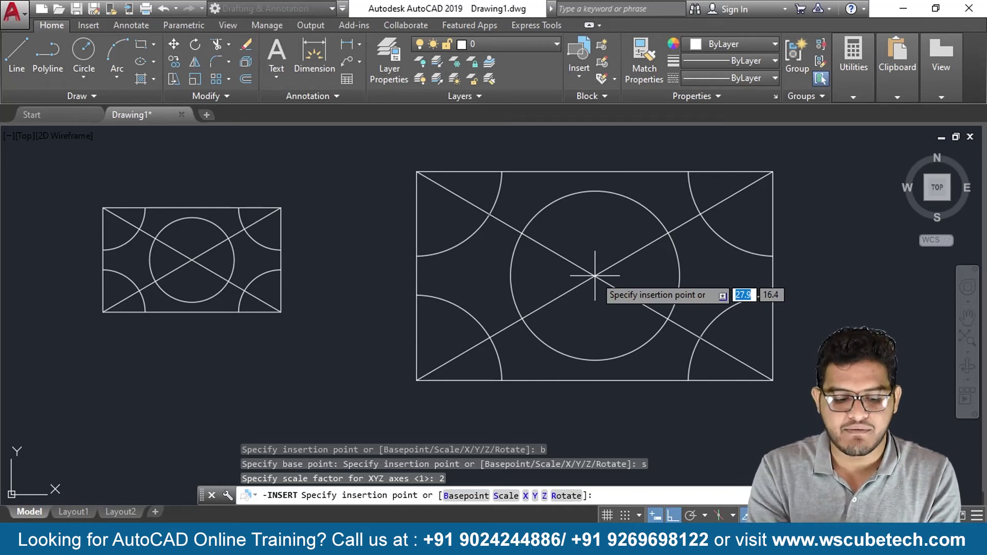
text(x)
key(Return)
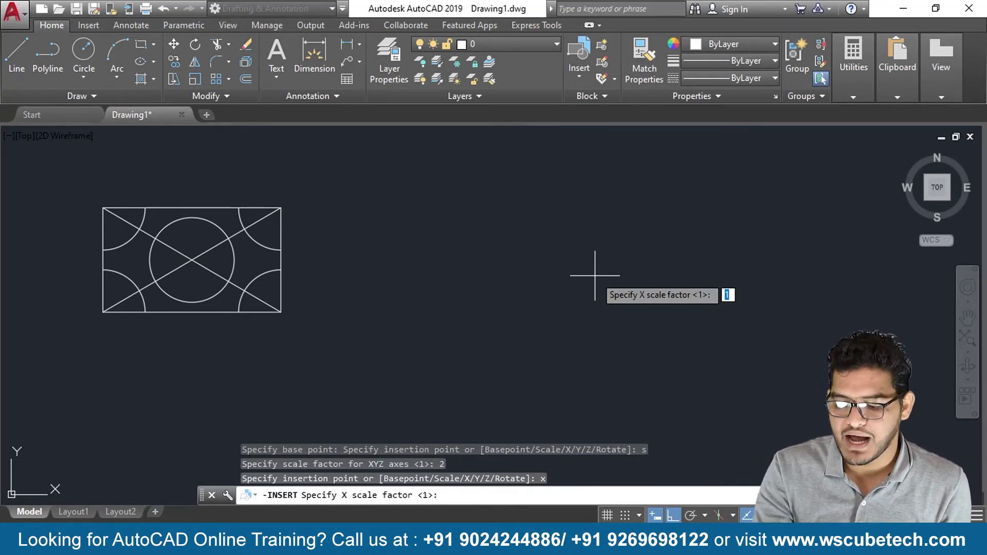
text(0.5)
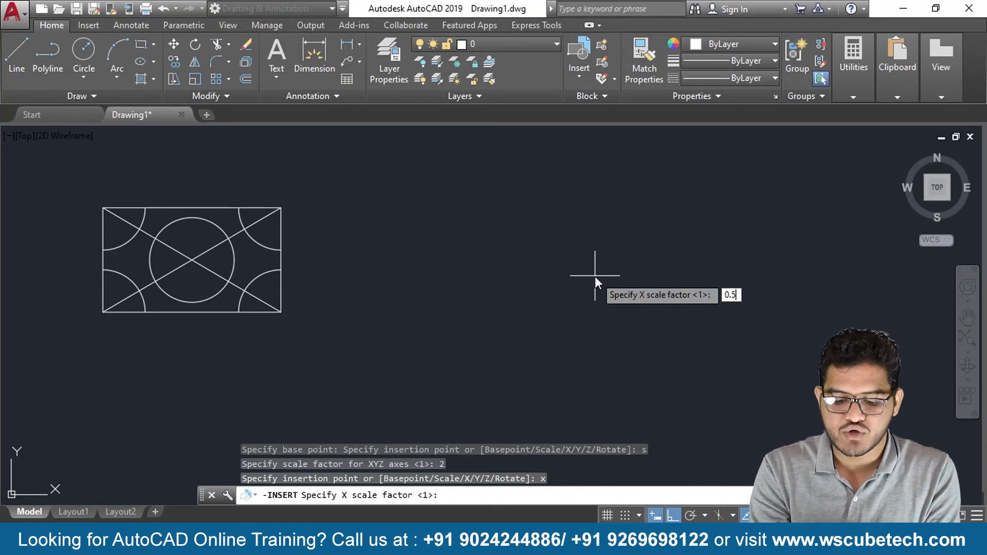
key(Return)
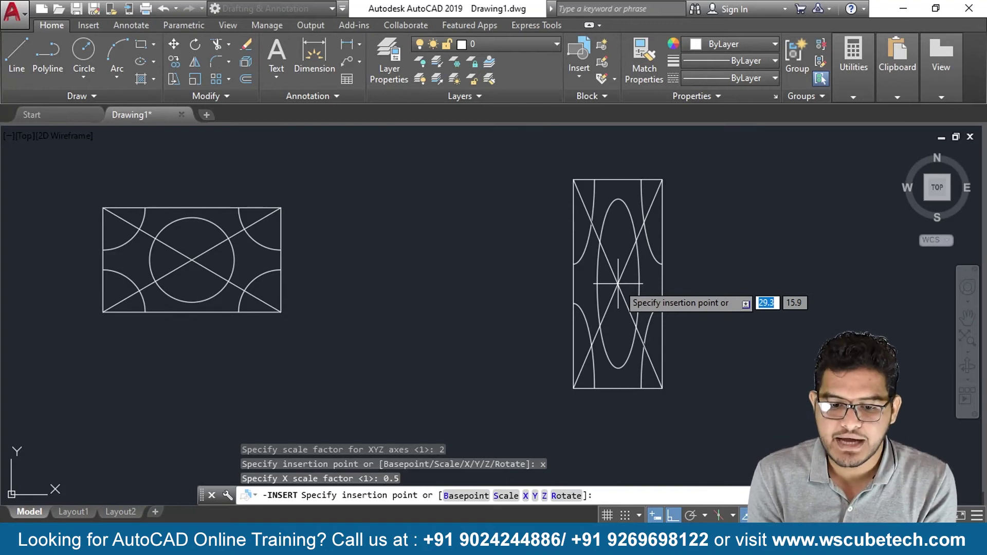
text(y)
key(Return)
text(0.5)
key(Return)
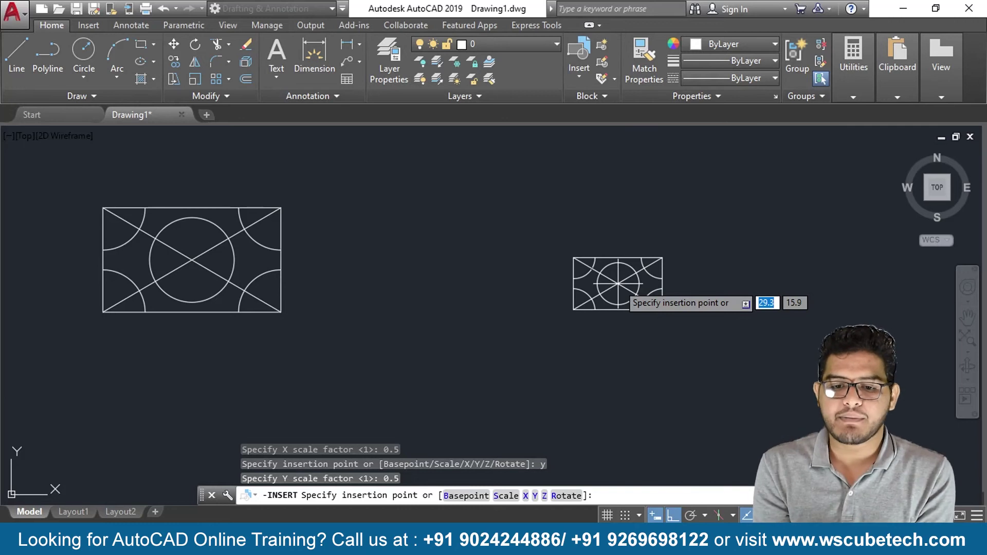
Place the half-size auto block to the right of the first block
scroll(622, 283, up, 4)
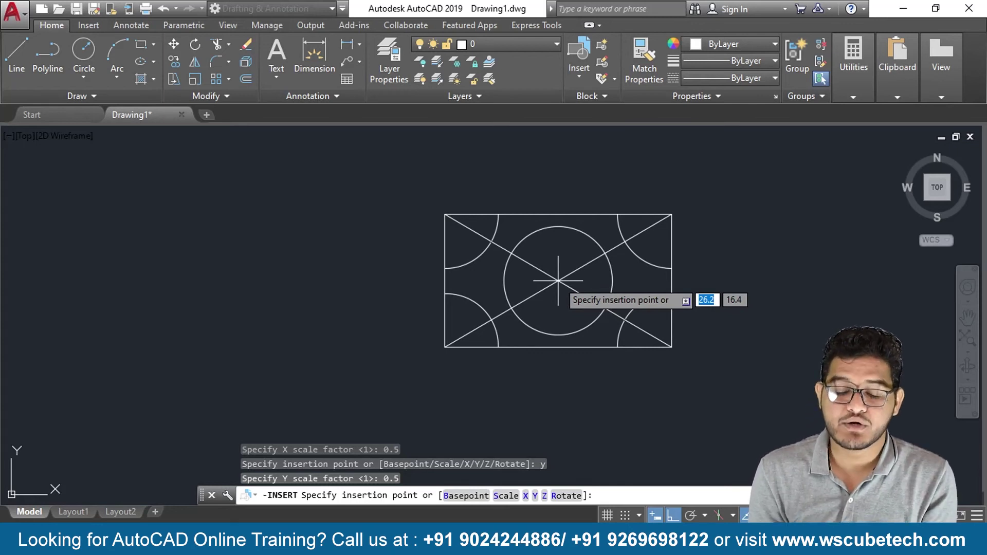
key(Return)
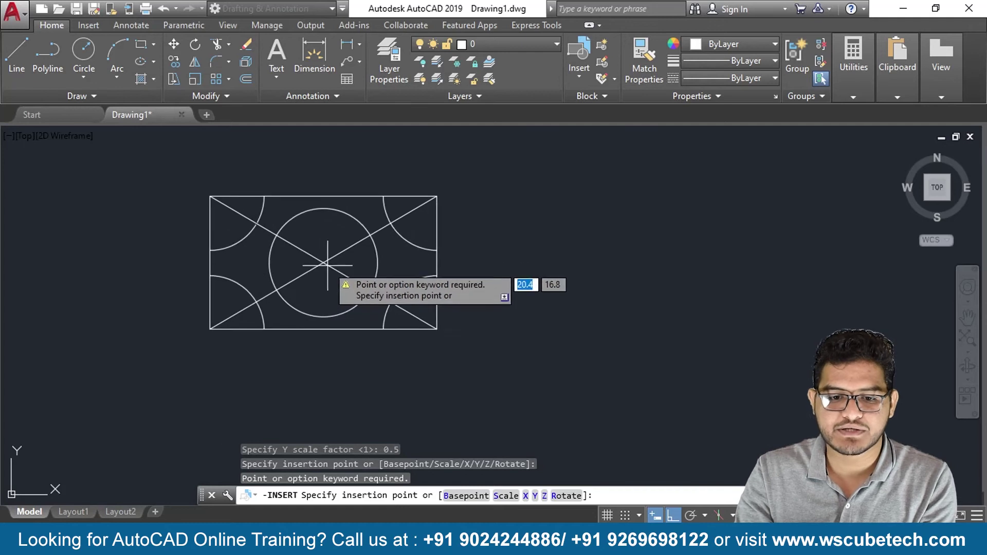
click(435, 284)
scroll(615, 287, up, 1)
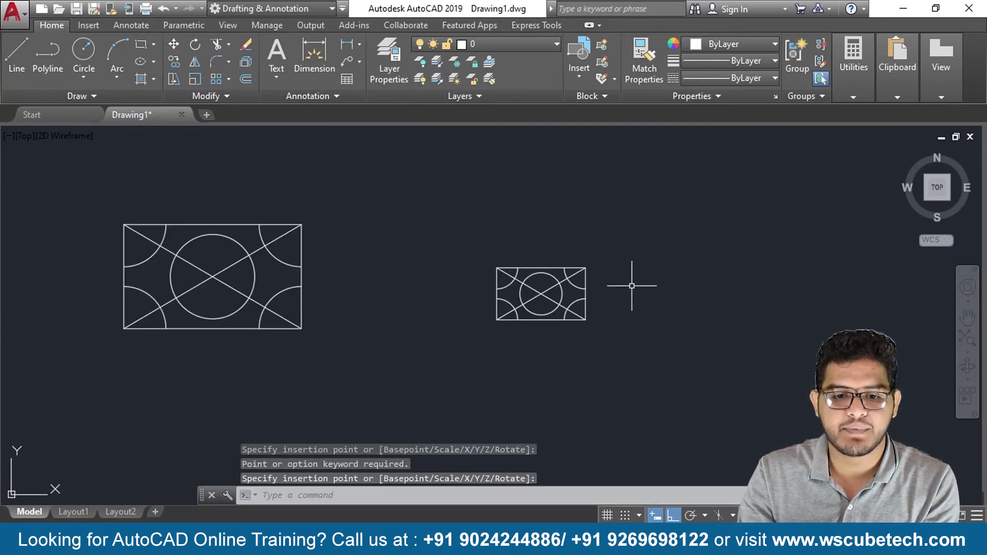
Insert a third auto block rotated 60 degrees to the right of the small block, with Ortho turned off
middle_drag(633, 282, 783, 257)
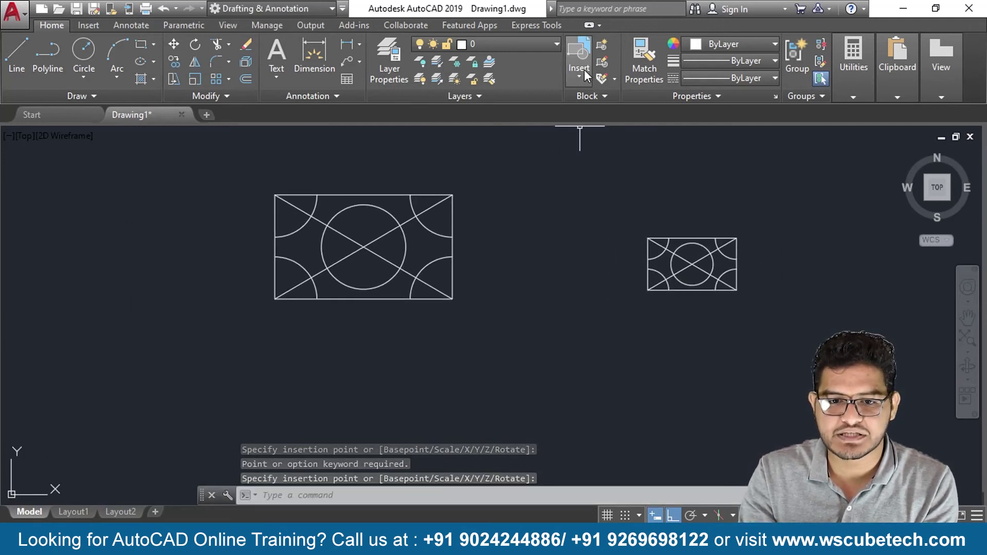
click(581, 62)
click(611, 106)
middle_drag(595, 306, 151, 344)
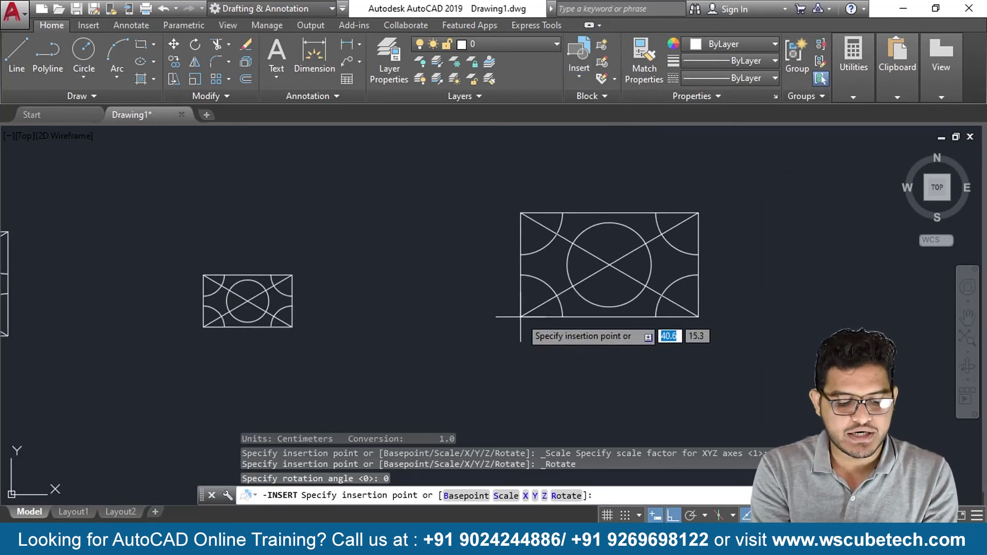
text(r)
key(Return)
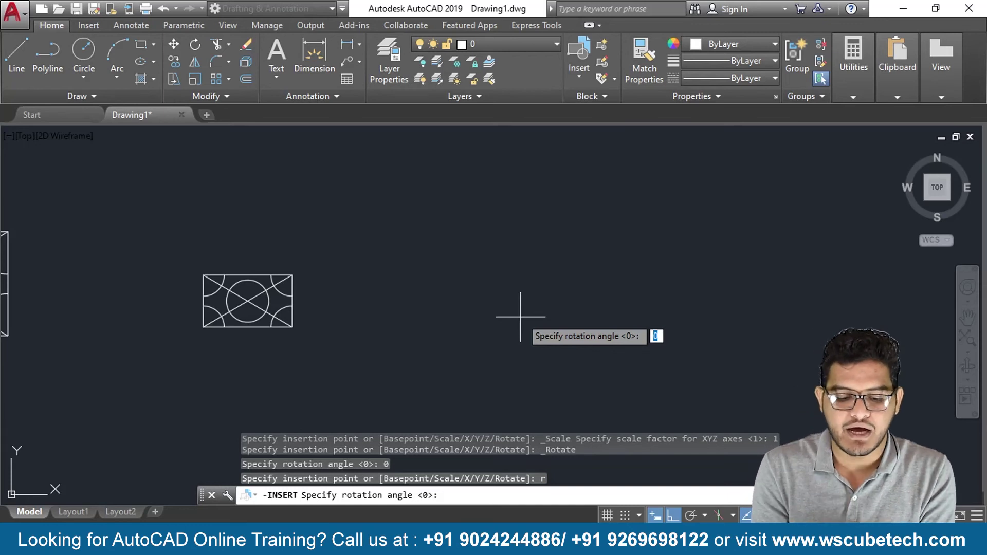
click(672, 515)
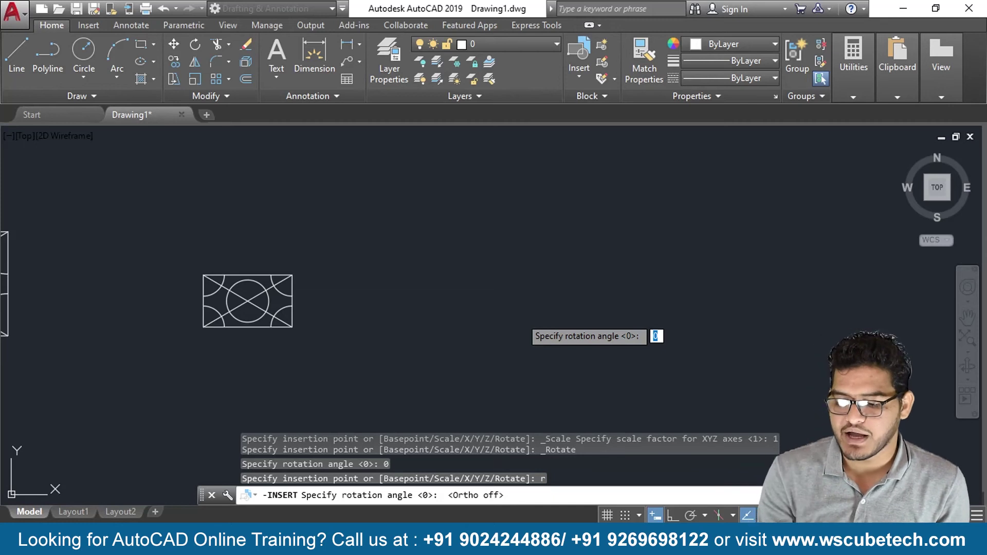
text(60)
key(Return)
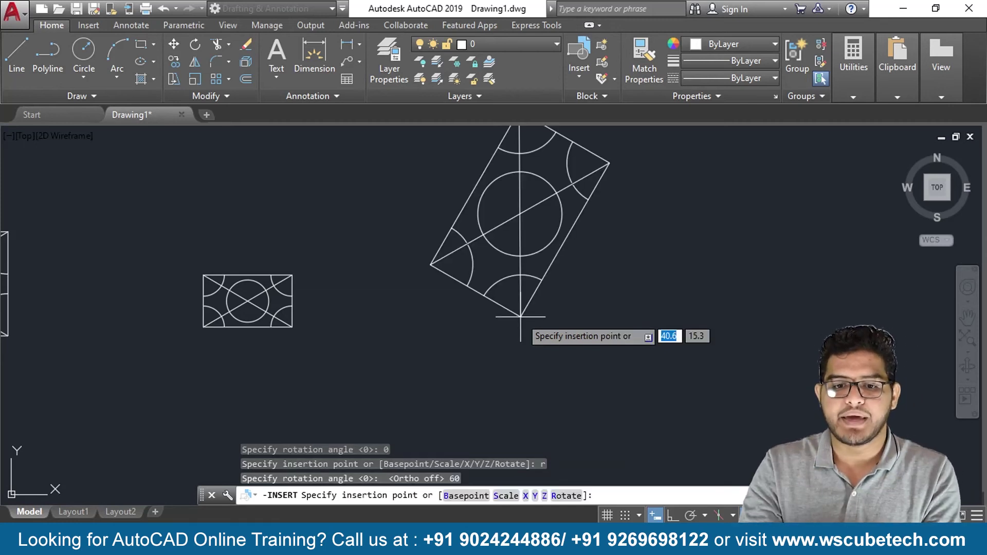
click(521, 351)
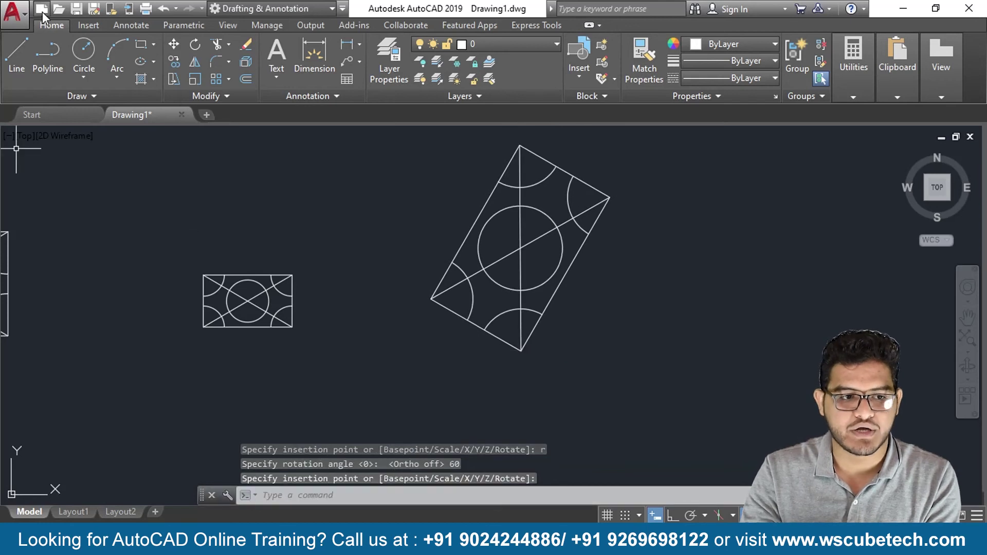
Draw a horizontal line extending right from the lowest corner of the rotated block
text(l)
key(Return)
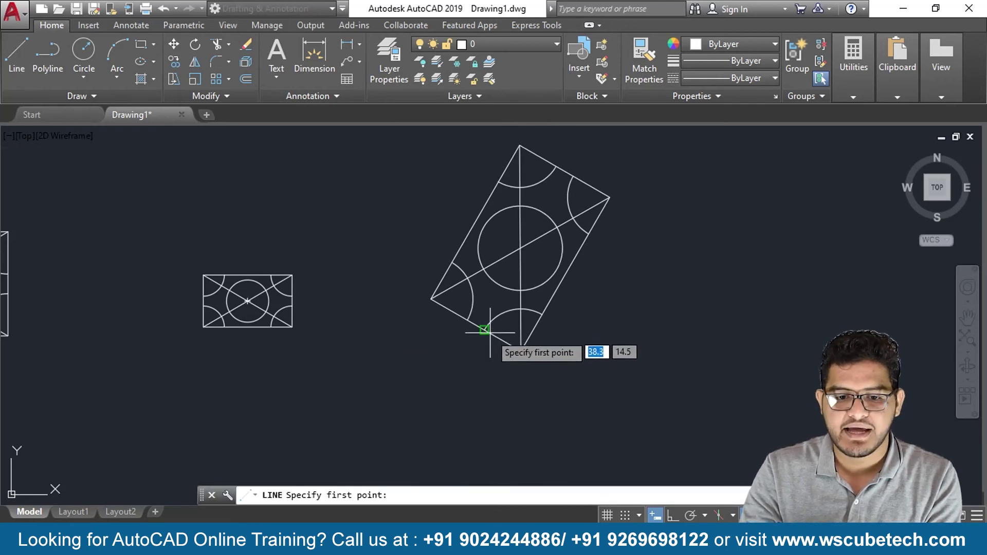
click(521, 351)
click(758, 351)
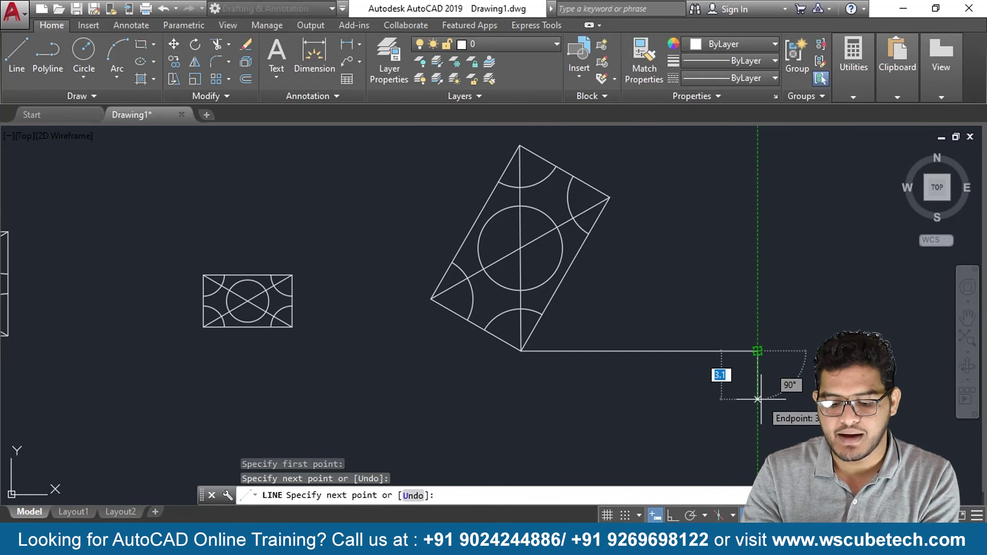
key(Return)
Add an angular dimension between the horizontal line and the rotated block's lower-right edge, with its arc outside the block
click(359, 44)
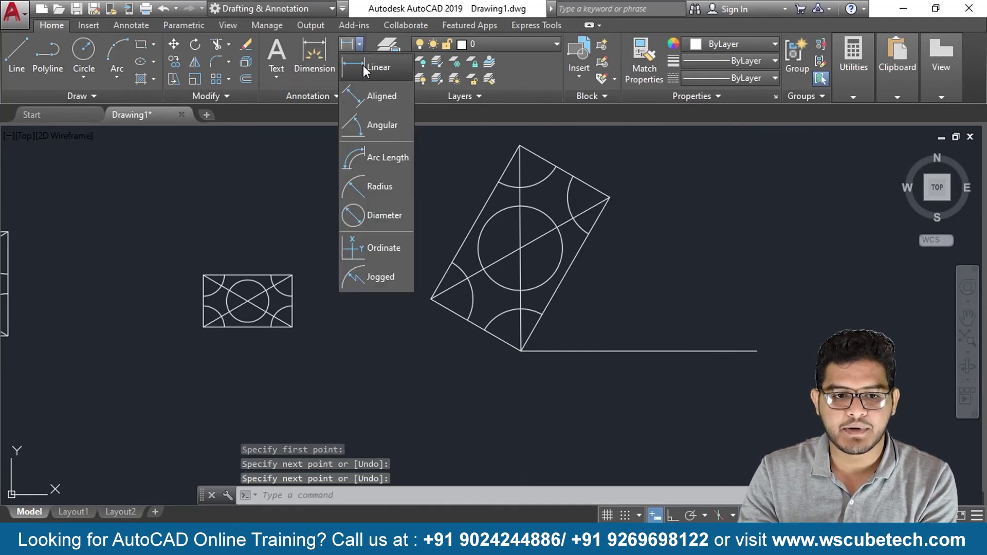
click(388, 124)
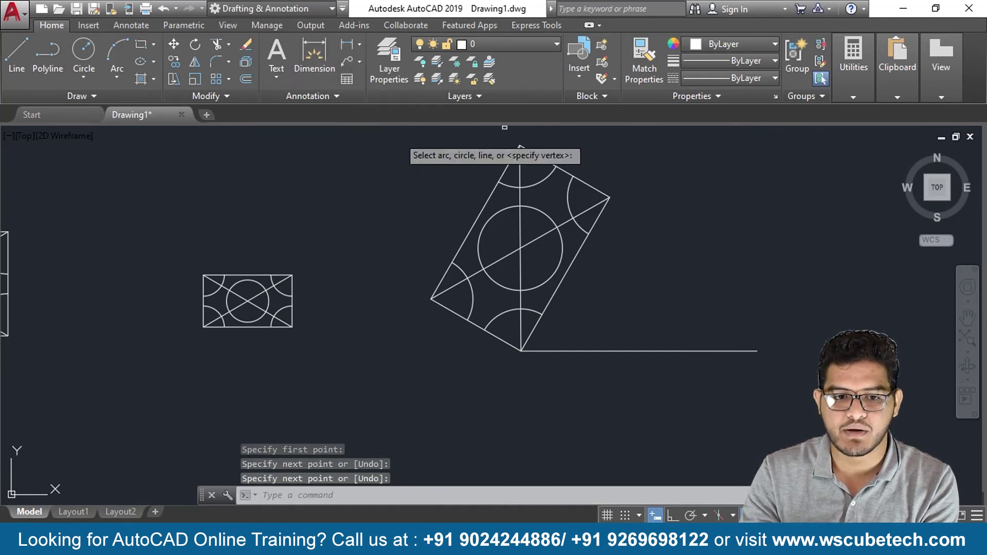
click(604, 352)
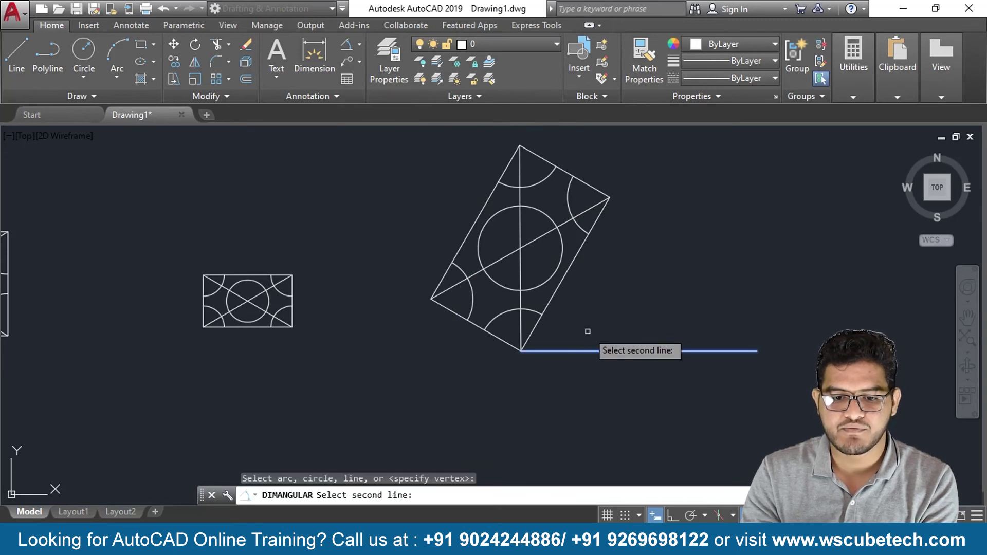
click(552, 295)
click(652, 261)
scroll(707, 253, up, 5)
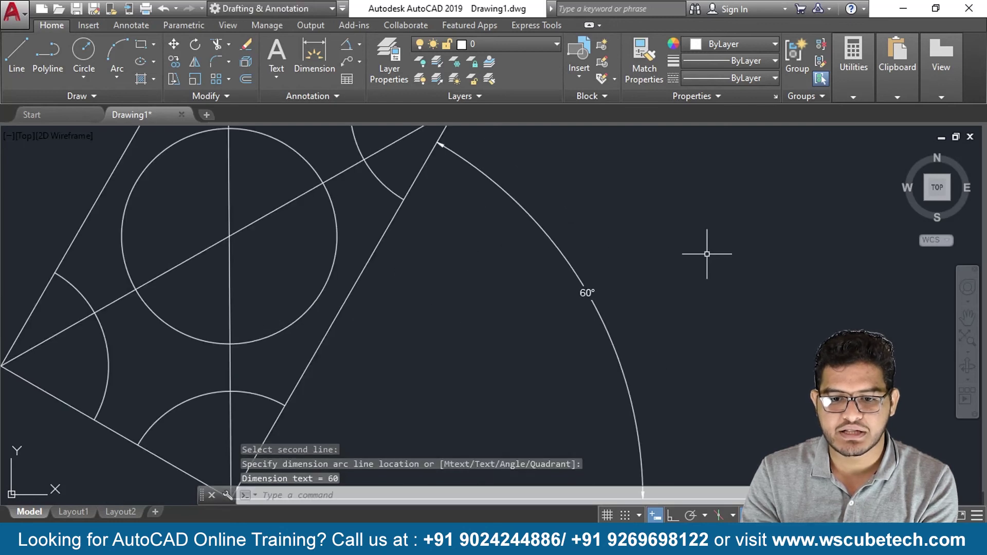
scroll(659, 268, down, 2)
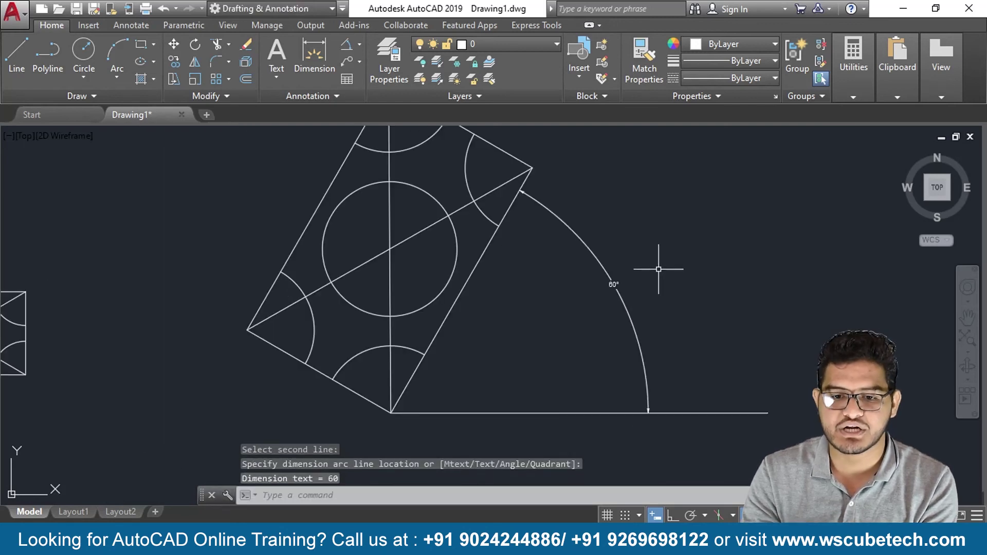
scroll(659, 269, down, 1)
scroll(378, 230, down, 3)
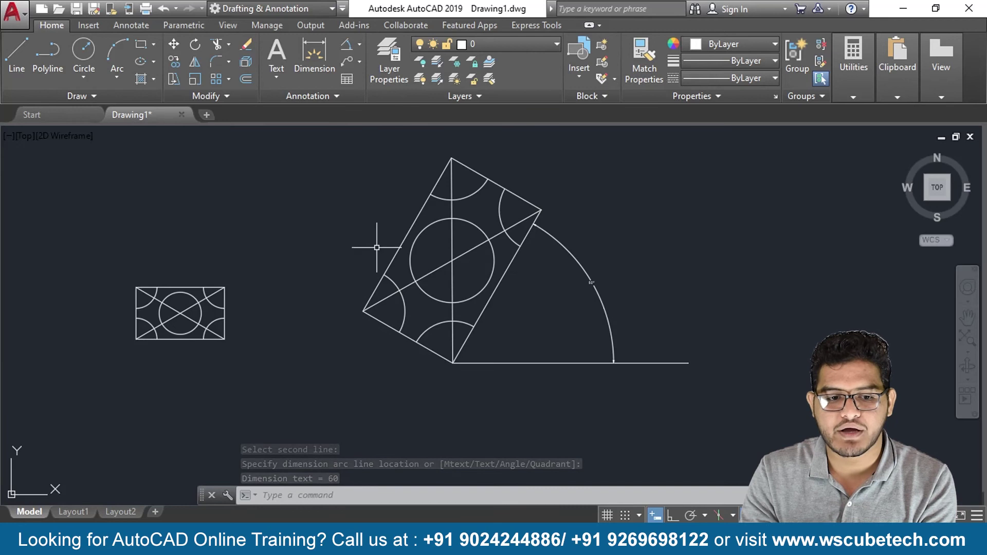
middle_drag(377, 247, 557, 253)
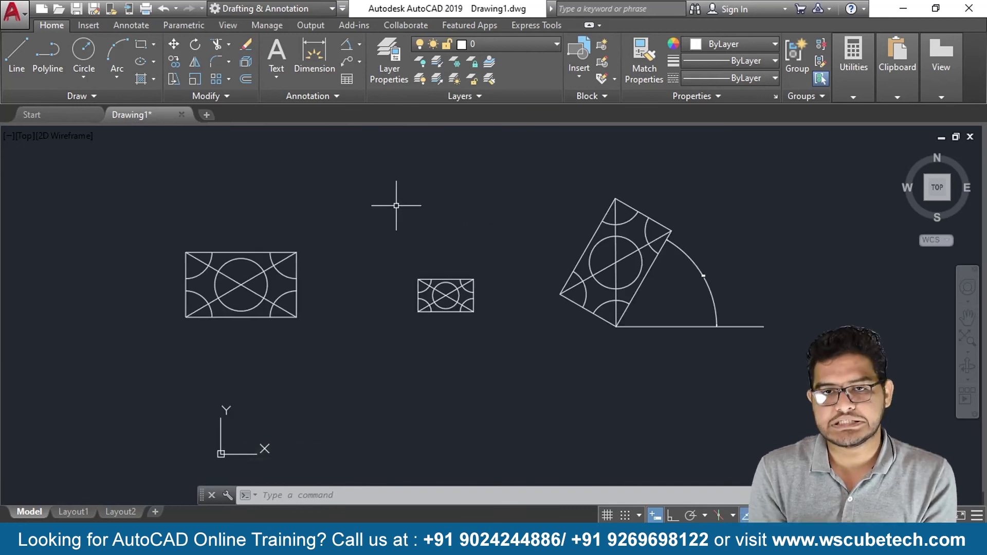
Examine the auto block's insertion point coordinate options with on-screen specification turned off, and close the dialog without inserting
click(580, 72)
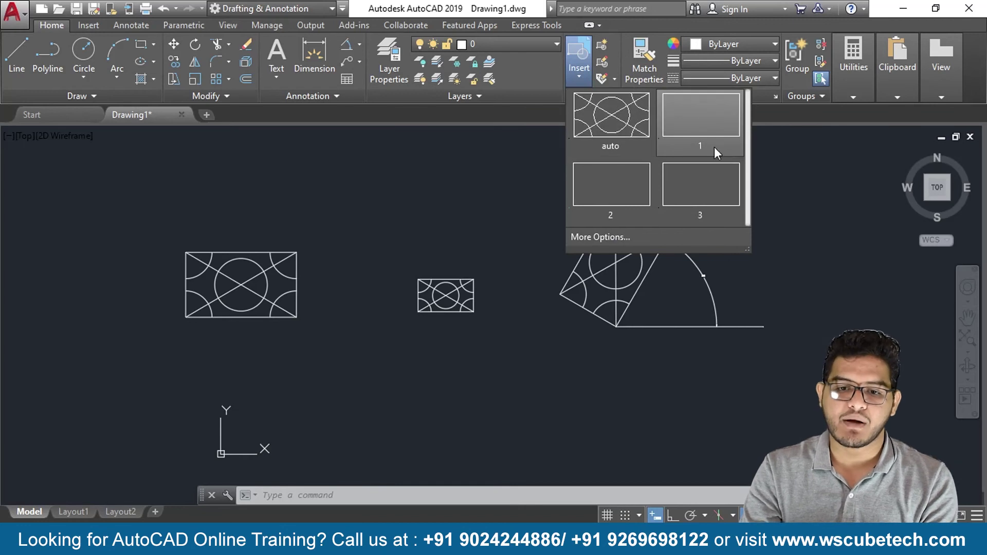
click(612, 237)
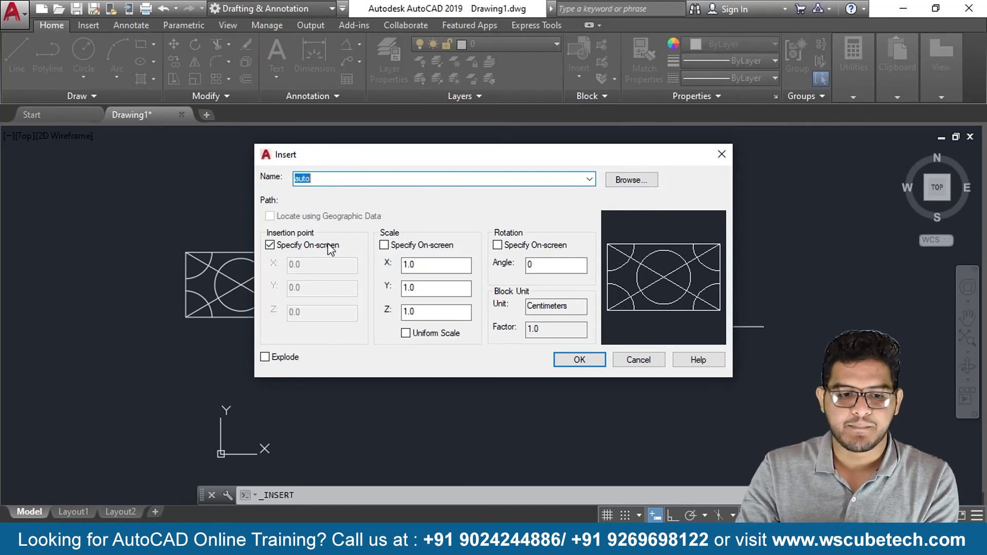
click(269, 246)
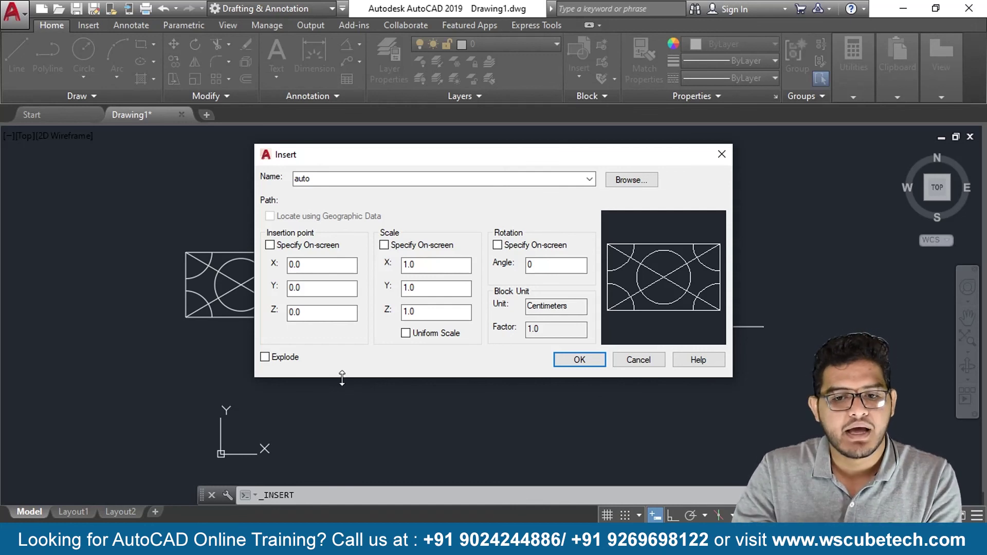
click(722, 154)
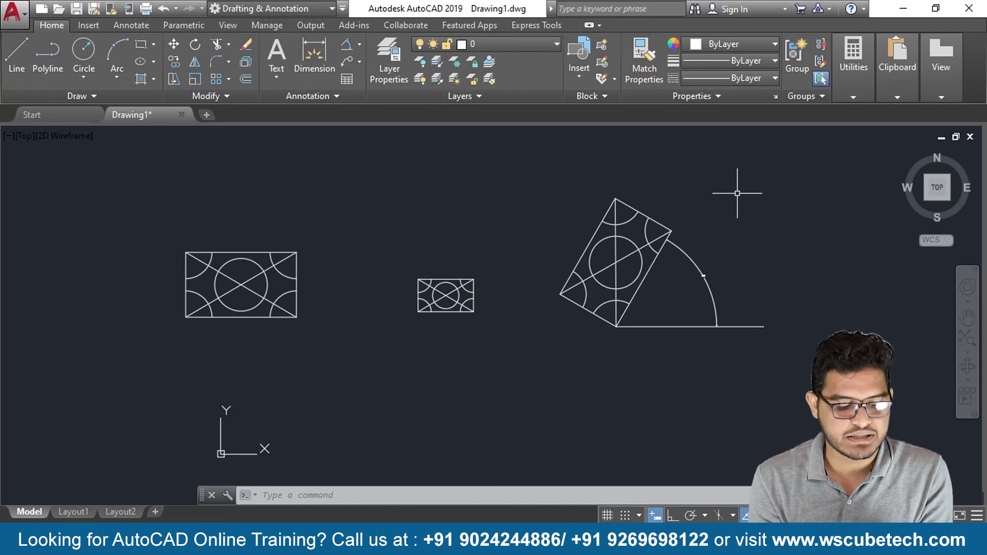
Switch to the presentation slide about Inserting Blocks
key(alt+Tab)
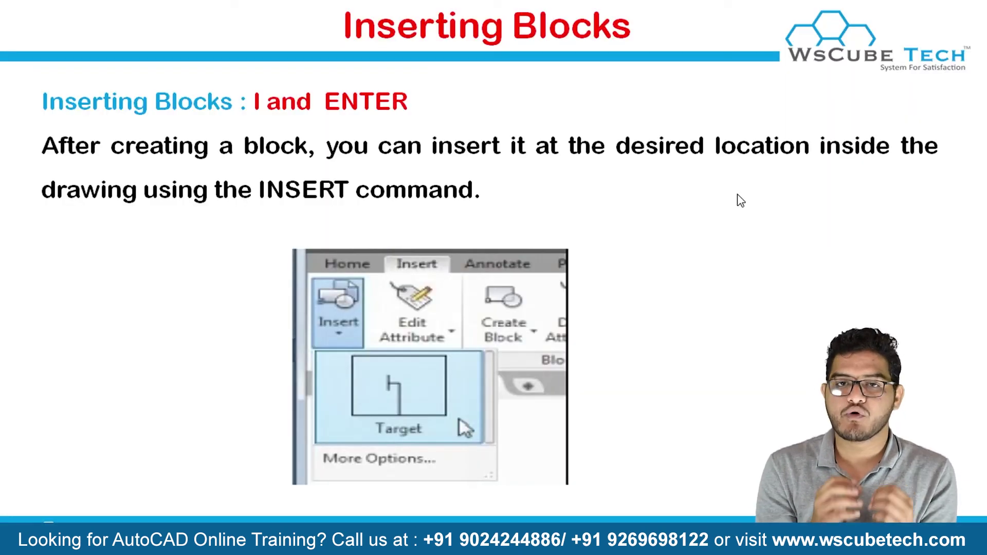